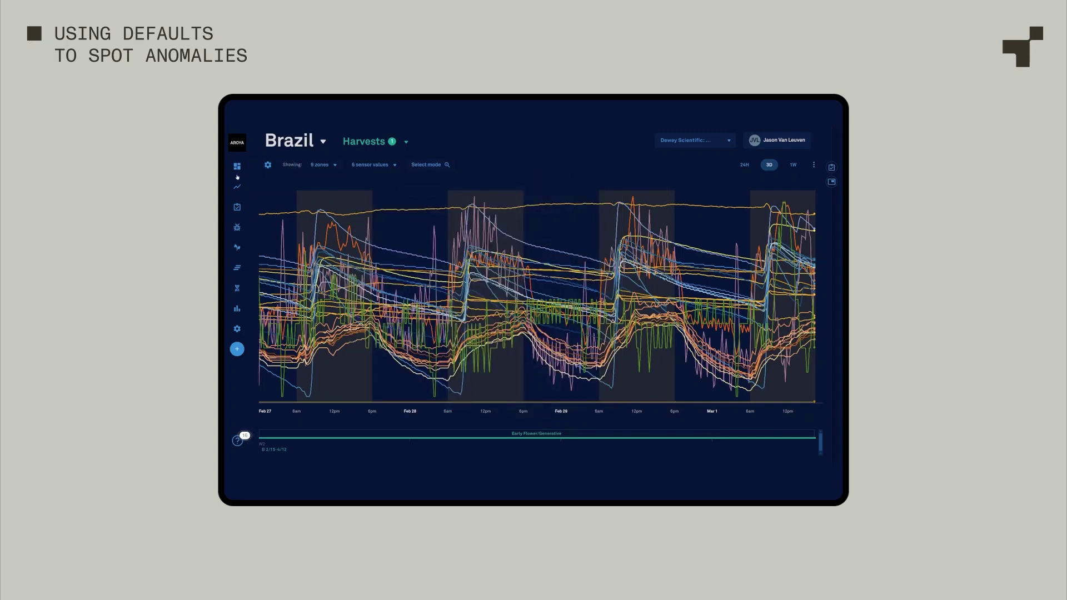
- Split the Brazil room chart into separate graphs, and turn off individual sensor readings and the room average
{"action": "left_click", "coordinate": [267, 165]}
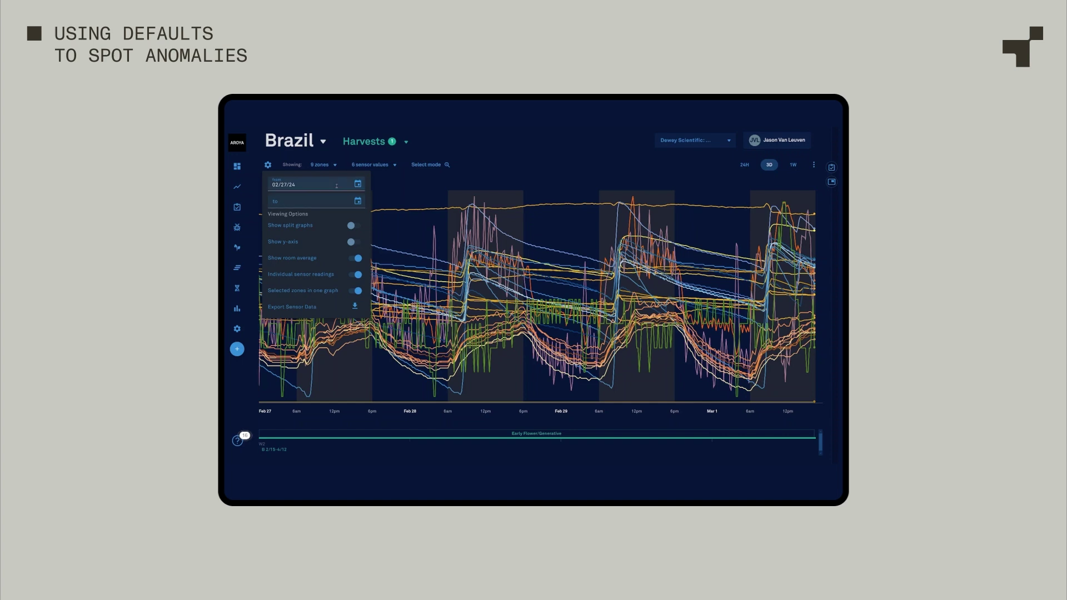
{"action": "left_click", "coordinate": [352, 226]}
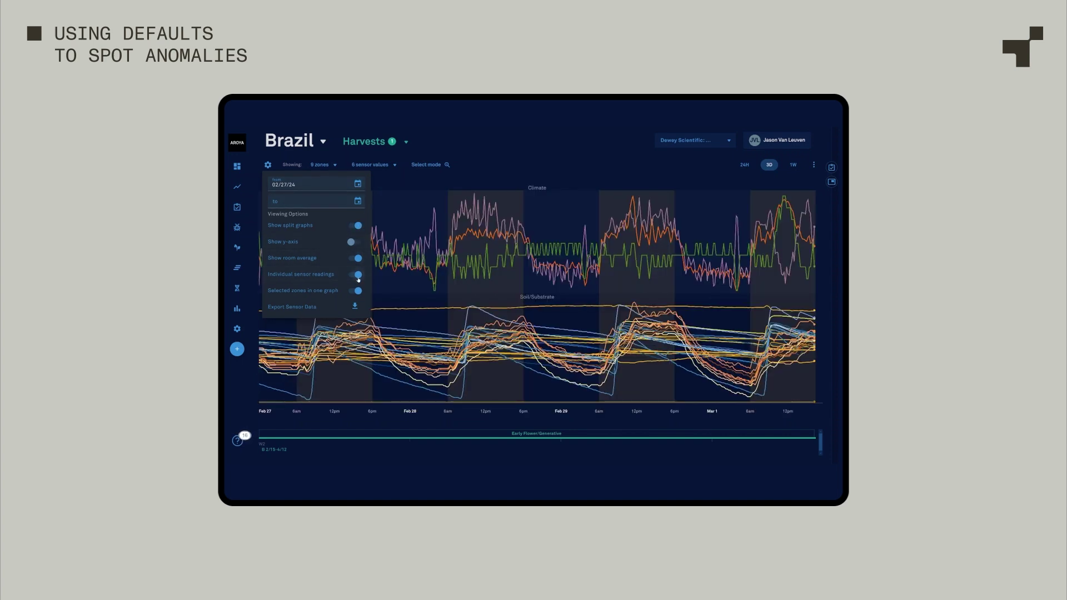
{"action": "left_click", "coordinate": [357, 273]}
{"action": "left_click", "coordinate": [353, 258]}
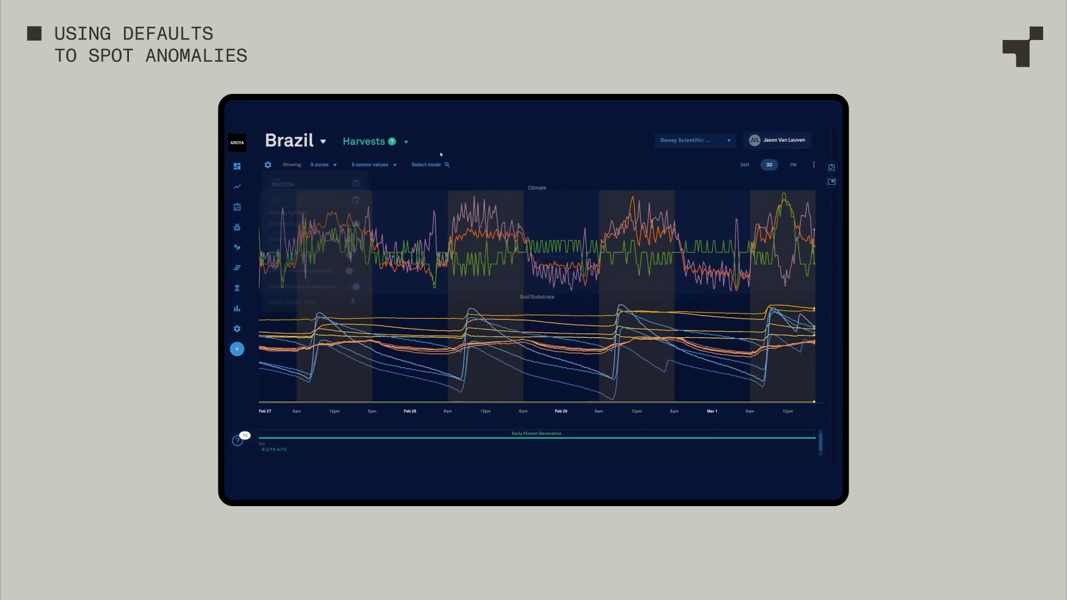
- Display harvest B 2/15-4/12 and hide the substrate temperature and RH sensor values
{"action": "left_click", "coordinate": [364, 142]}
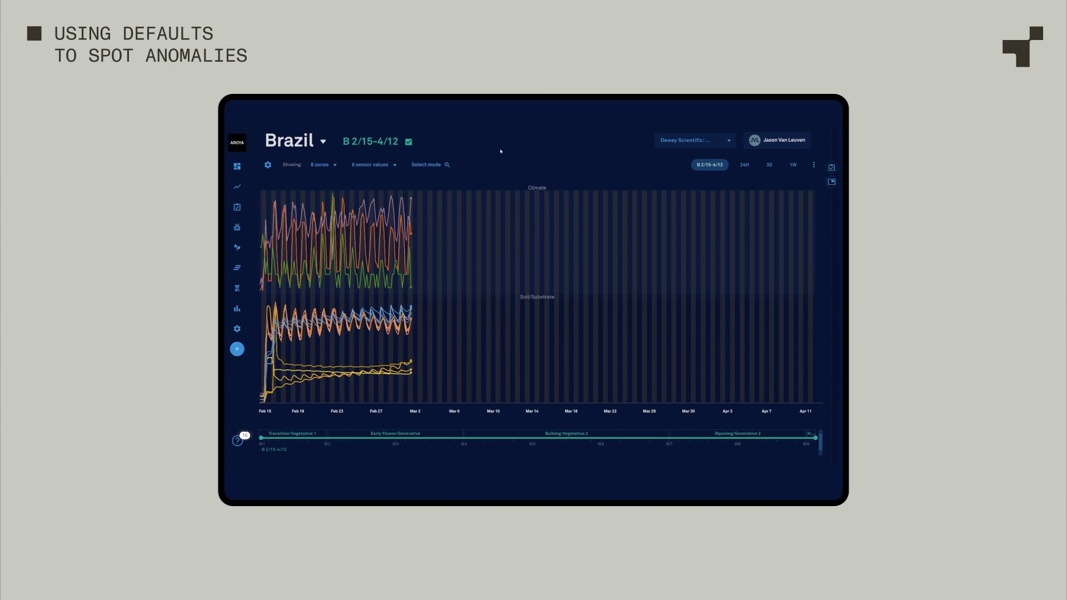
{"action": "left_click", "coordinate": [366, 165]}
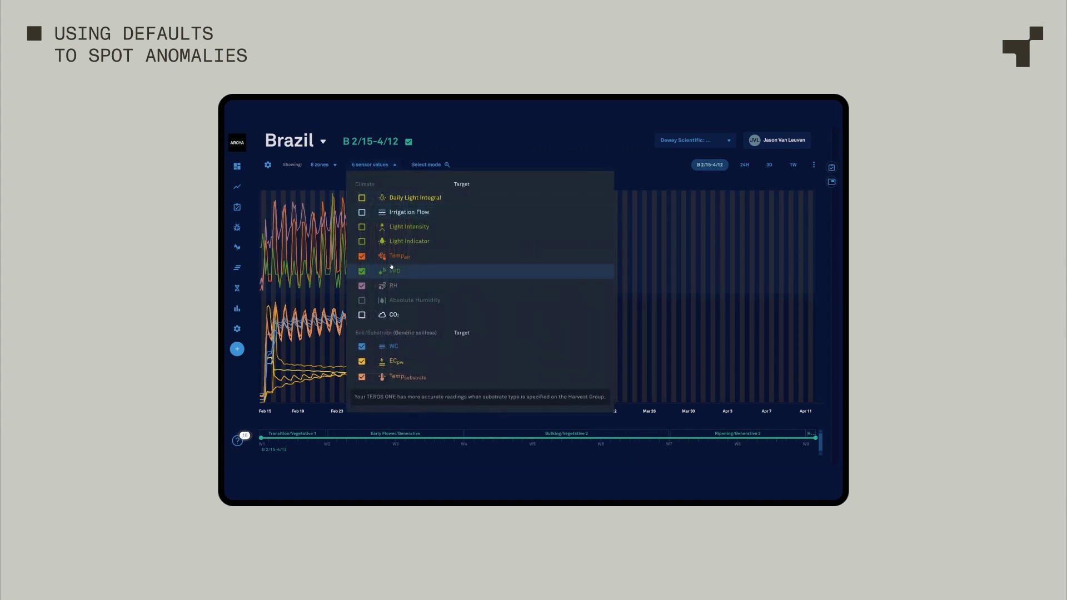
{"action": "left_click", "coordinate": [515, 160]}
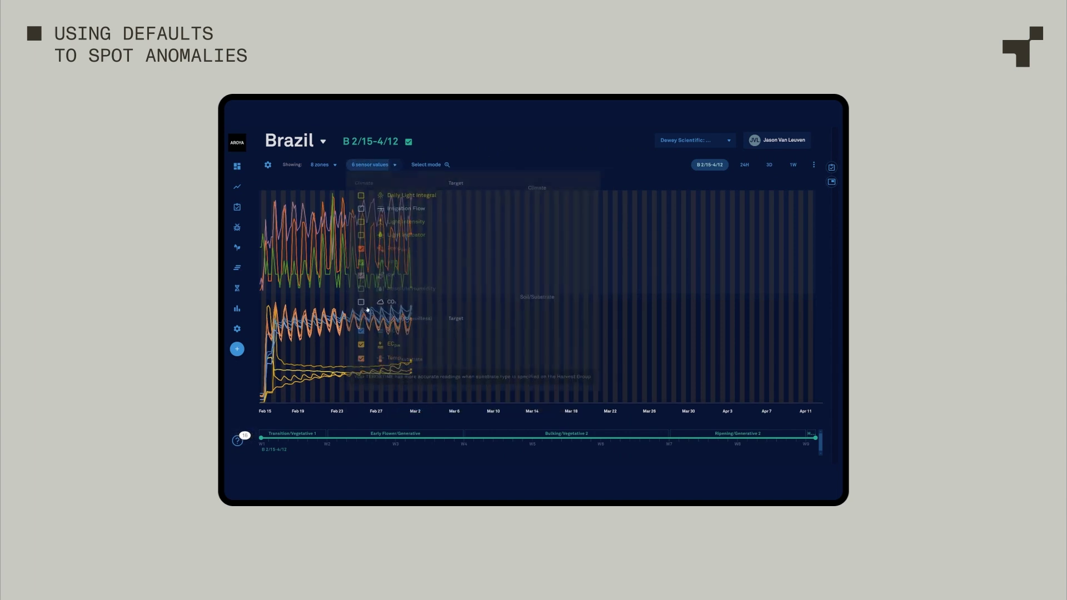
{"action": "left_click", "coordinate": [361, 377]}
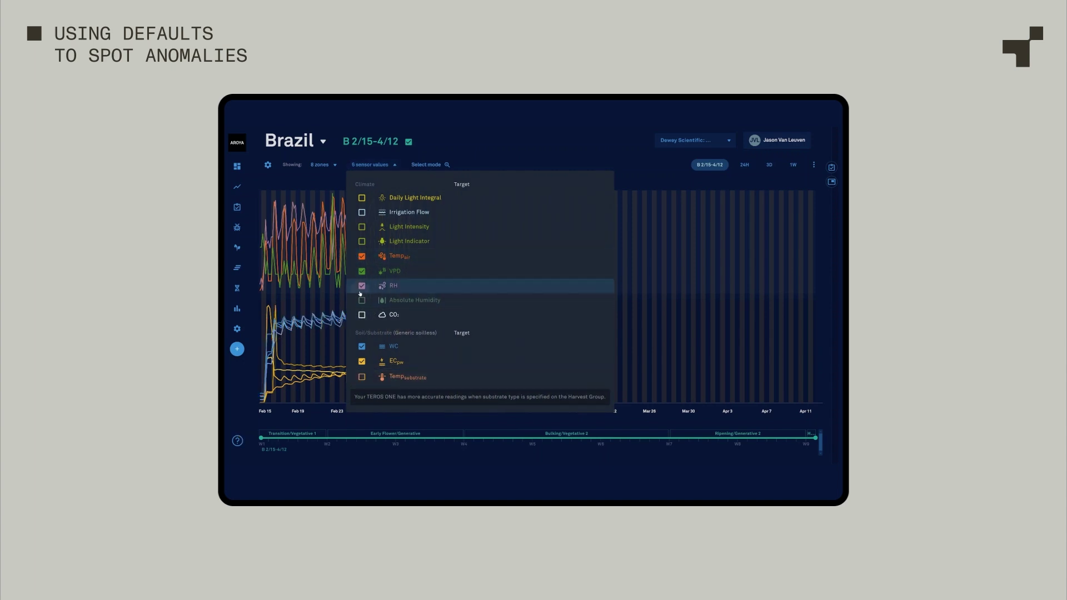
{"action": "left_click", "coordinate": [361, 288]}
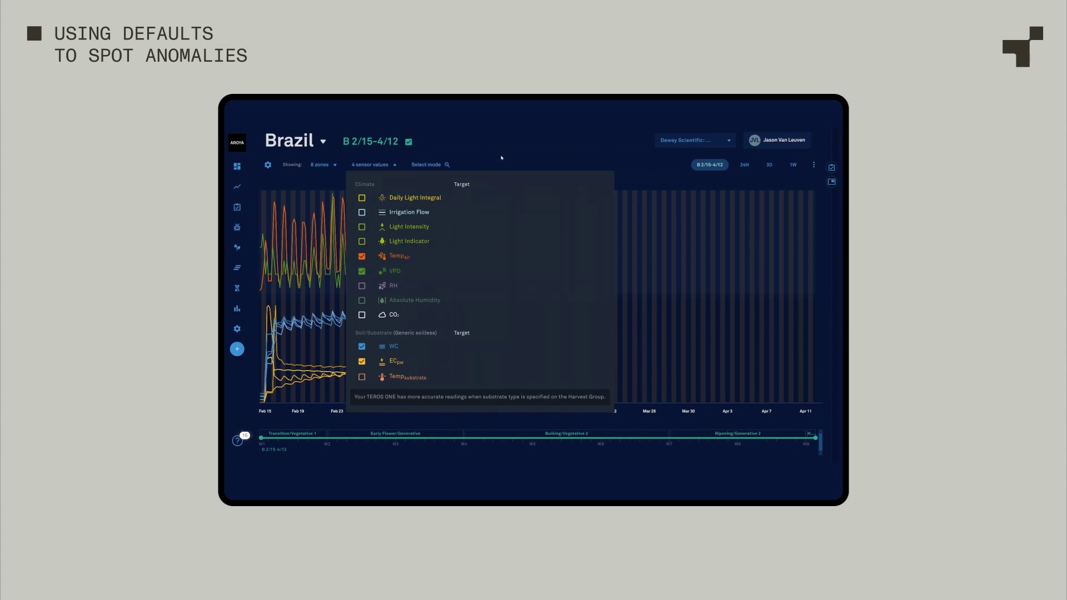
{"action": "left_click", "coordinate": [371, 164]}
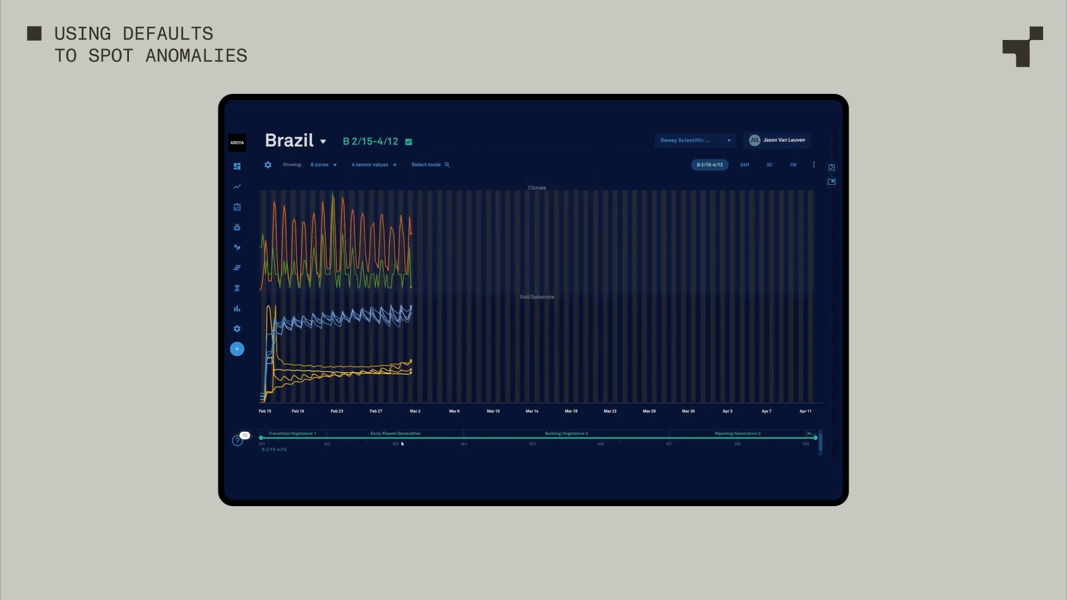
- Zoom the harvest graphs in to the period with recorded data, from Feb 15 to about Mar 3
{"action": "mouse_move", "coordinate": [412, 439]}
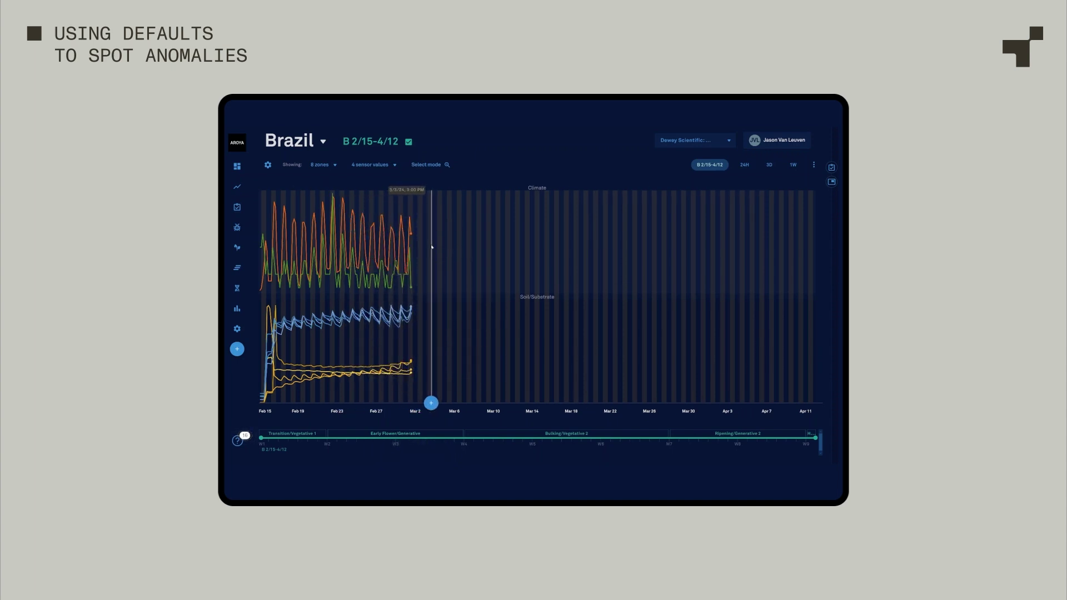
{"action": "left_click_drag", "start_coordinate": [430, 245], "coordinate": [255, 241]}
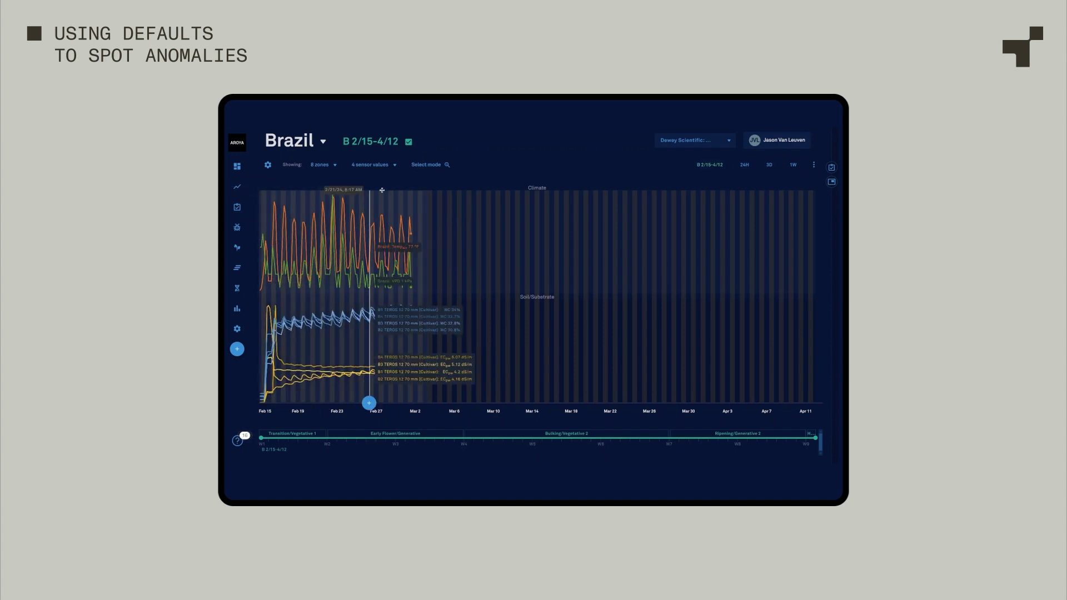
{"action": "left_click", "coordinate": [412, 405]}
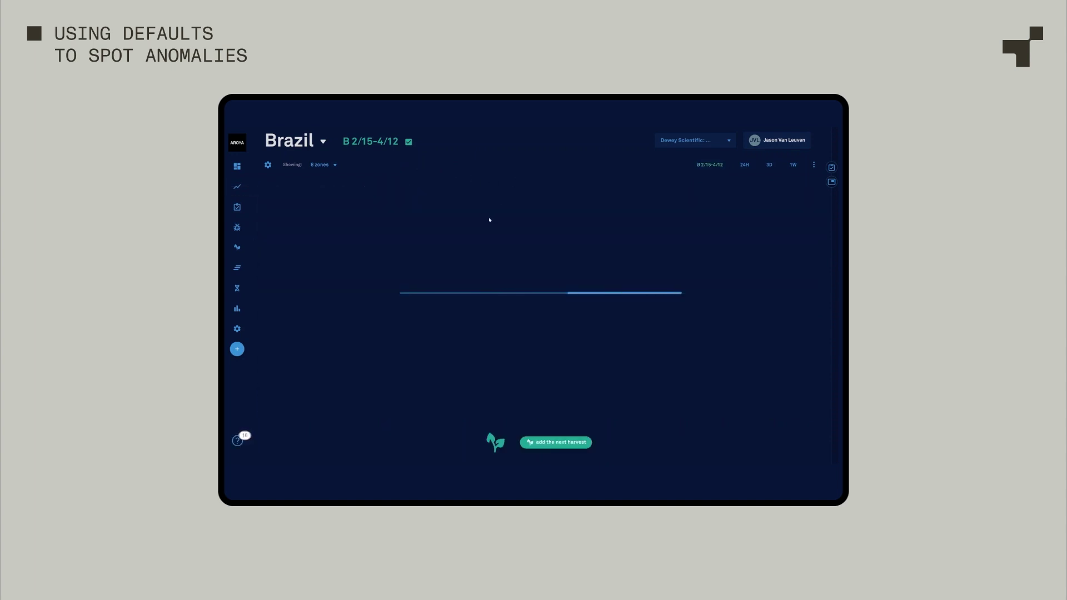
- Temporarily show Light Intensity on the climate graph to compare it with the other readings, and hide it again
{"action": "left_click", "coordinate": [379, 165]}
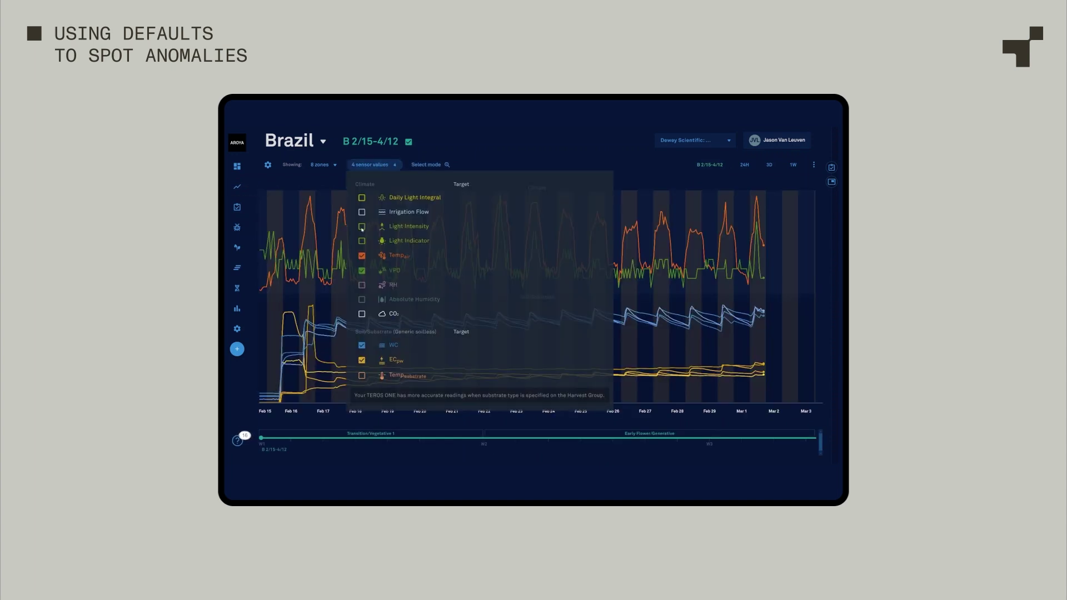
{"action": "left_click", "coordinate": [362, 227]}
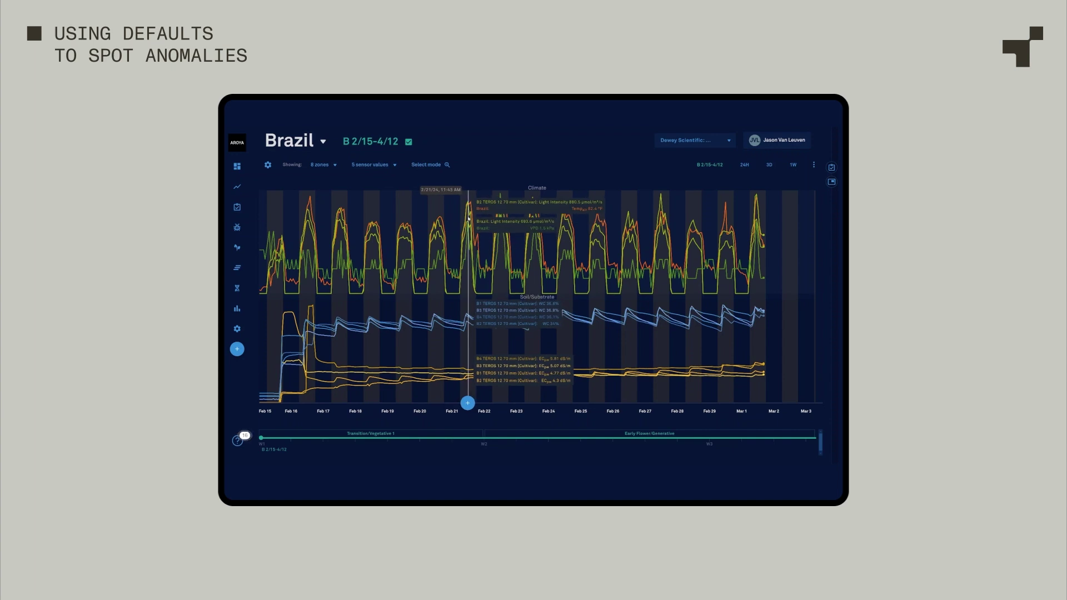
{"action": "left_click", "coordinate": [379, 166]}
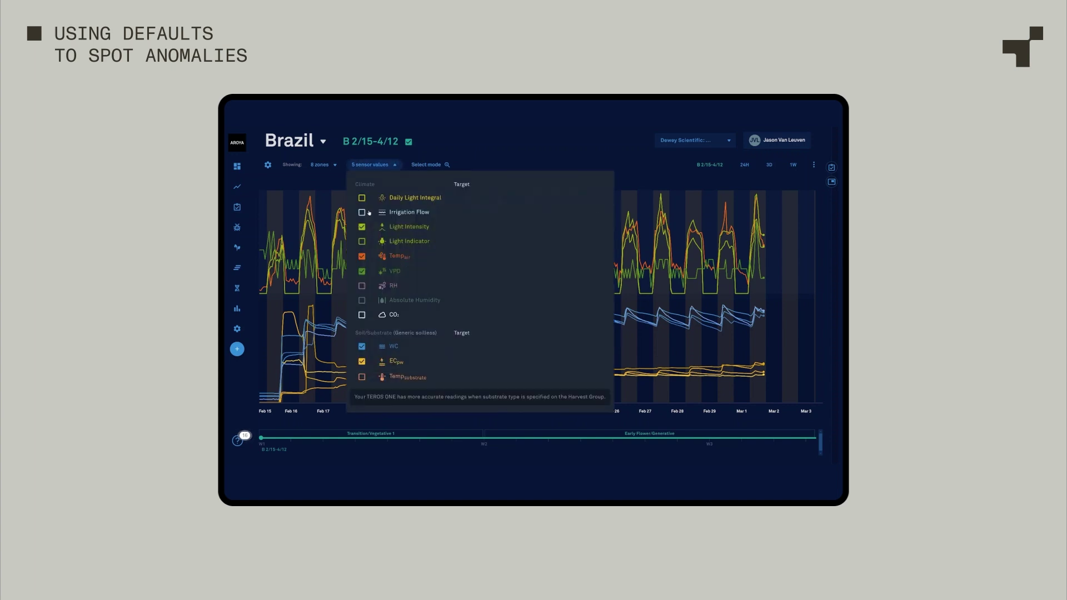
{"action": "left_click", "coordinate": [361, 226]}
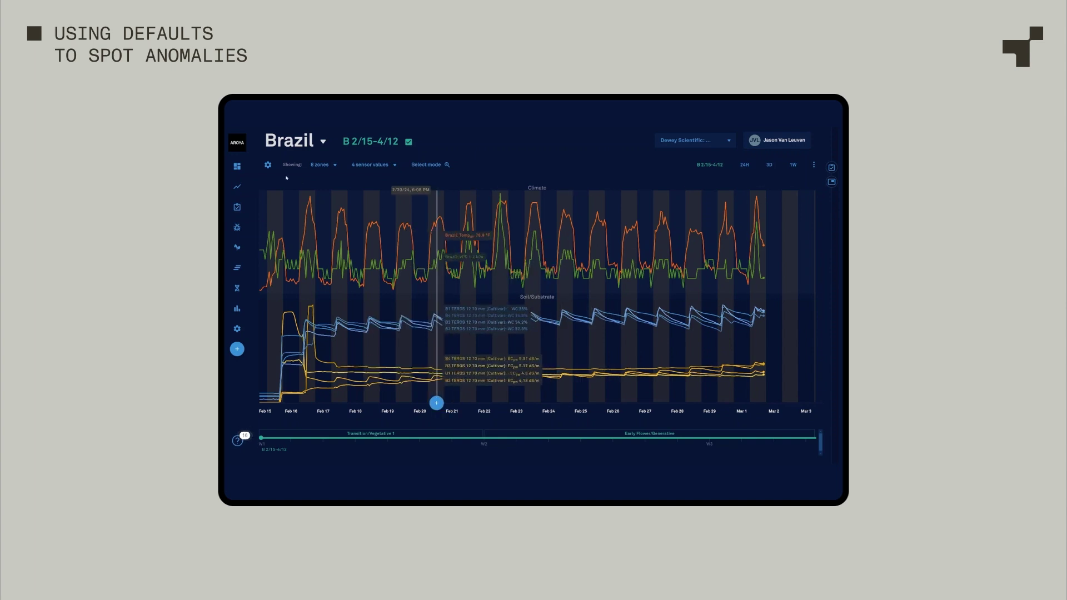
- Show the y-axis on the graphs and narrow the displayed range to 02/16/24 through 03/01/24
{"action": "left_click", "coordinate": [267, 164]}
{"action": "left_click", "coordinate": [351, 241]}
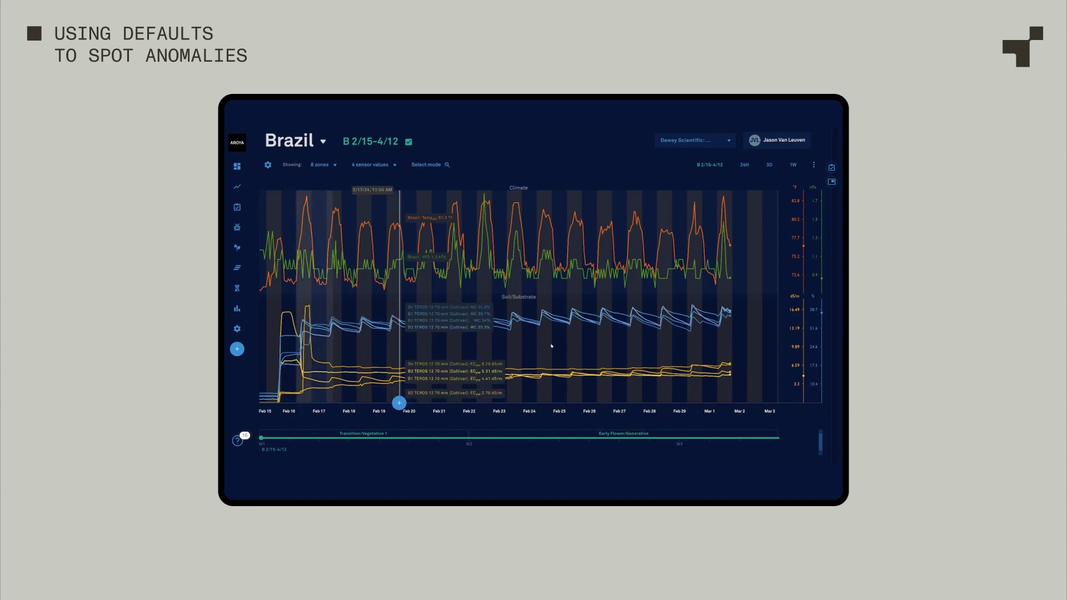
{"action": "left_click", "coordinate": [737, 345]}
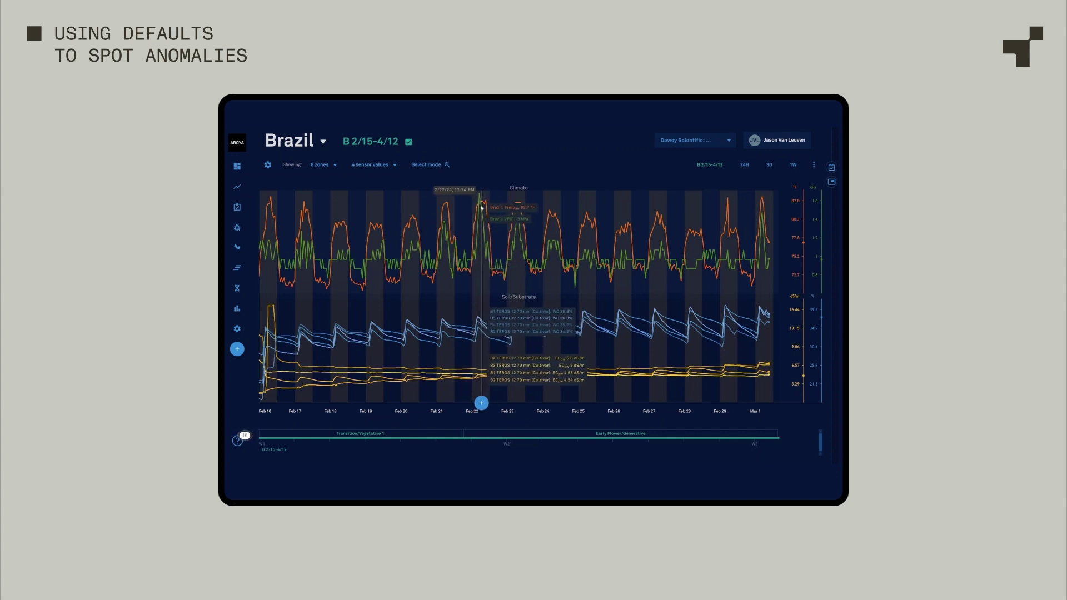
- Temporarily show RH on the climate graph to compare it with temperature and VPD, and hide it again
{"action": "left_click", "coordinate": [364, 165]}
{"action": "left_click", "coordinate": [361, 286]}
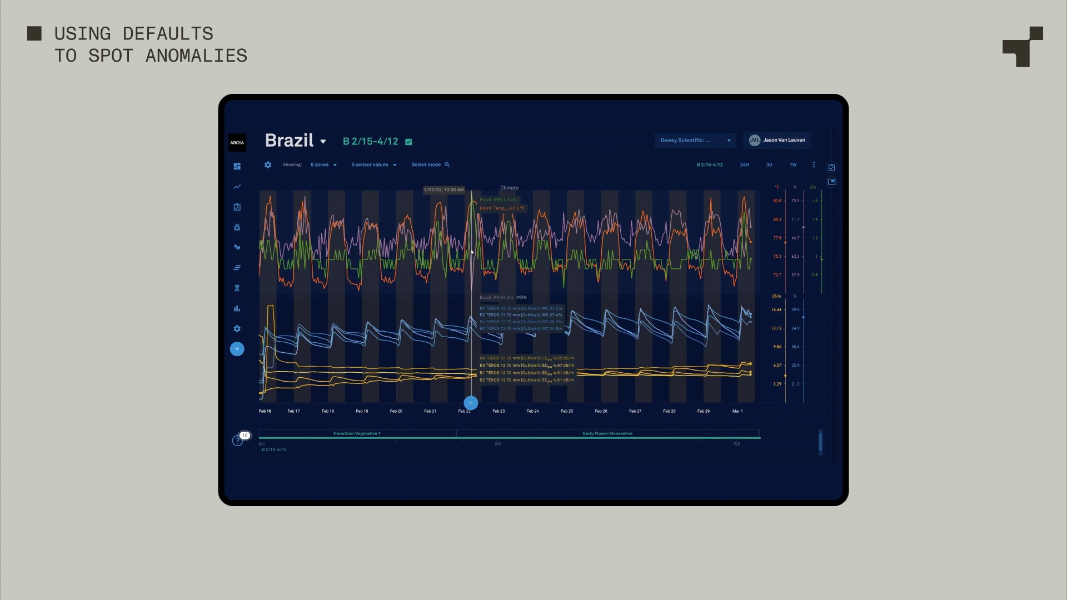
{"action": "left_click", "coordinate": [375, 165]}
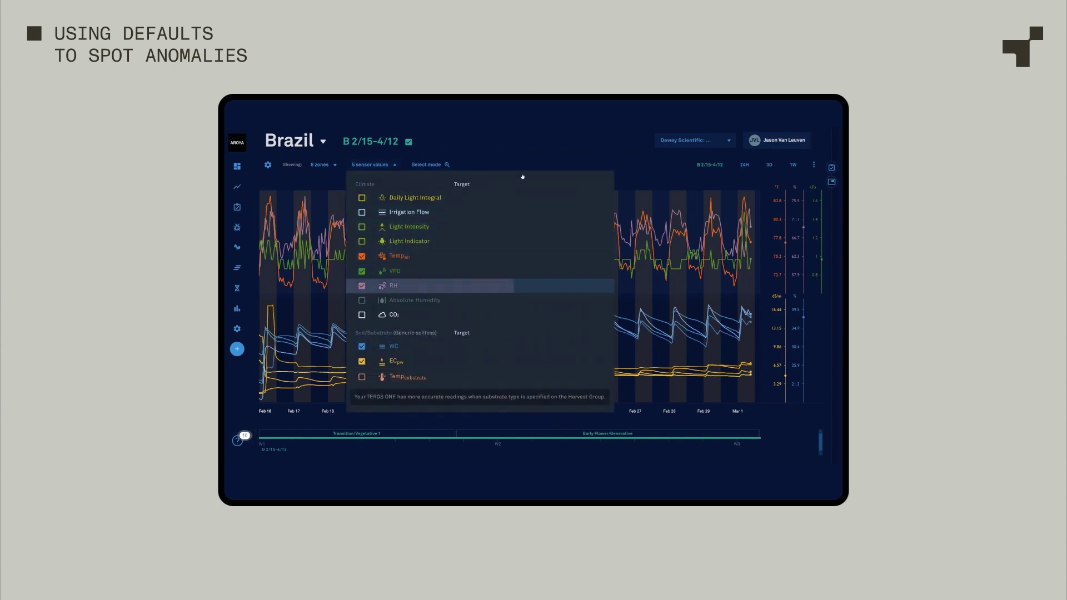
{"action": "left_click", "coordinate": [500, 286]}
{"action": "left_click", "coordinate": [550, 163]}
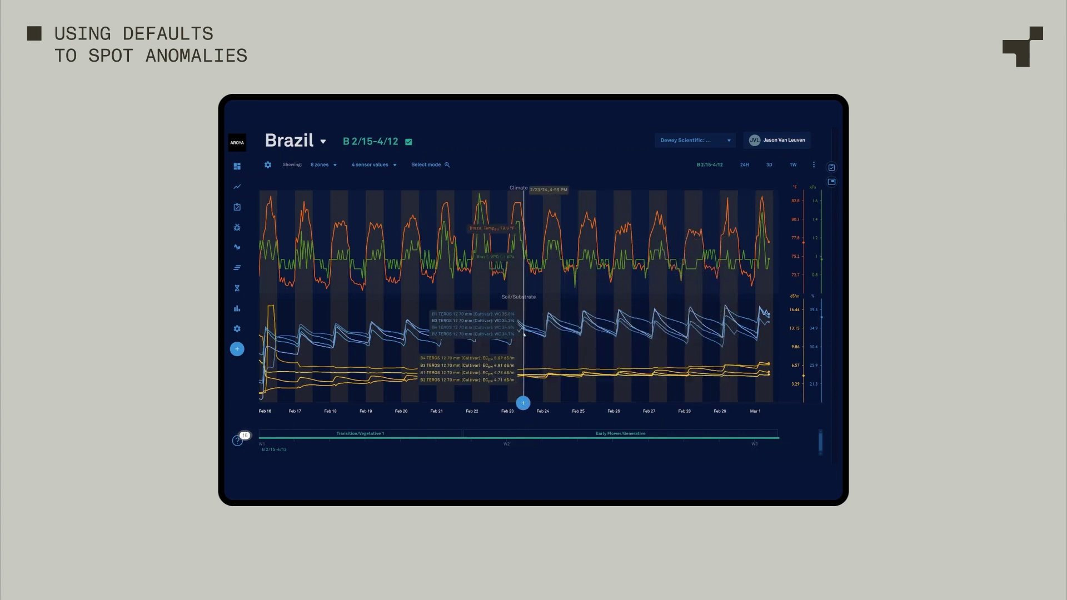
- Turn on individual sensor readings for the displayed harvest graphs
{"action": "left_click", "coordinate": [267, 164]}
{"action": "left_click", "coordinate": [351, 273]}
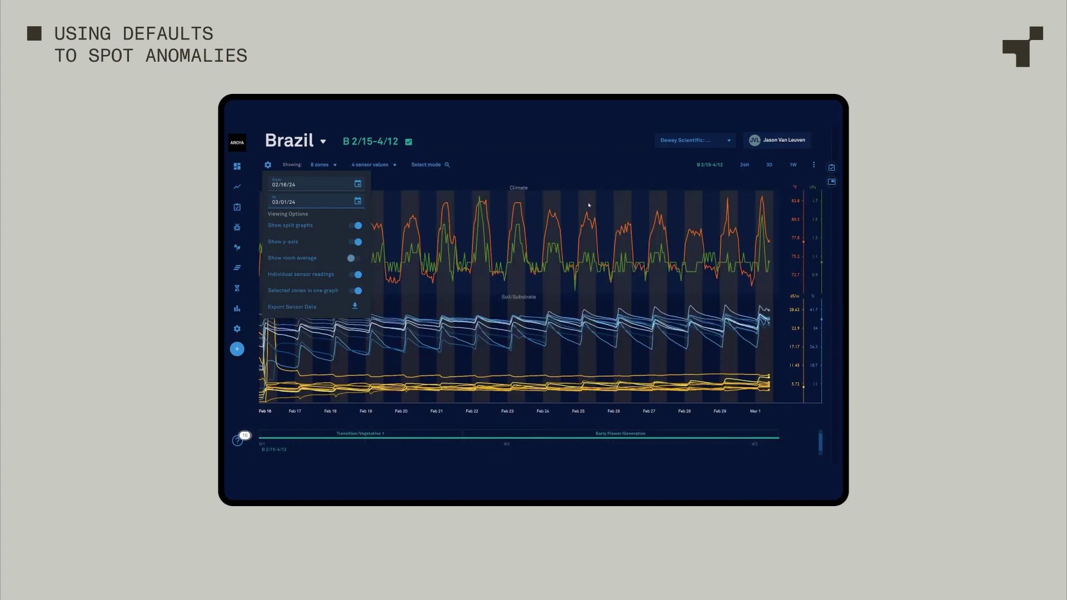
{"action": "left_click", "coordinate": [587, 166]}
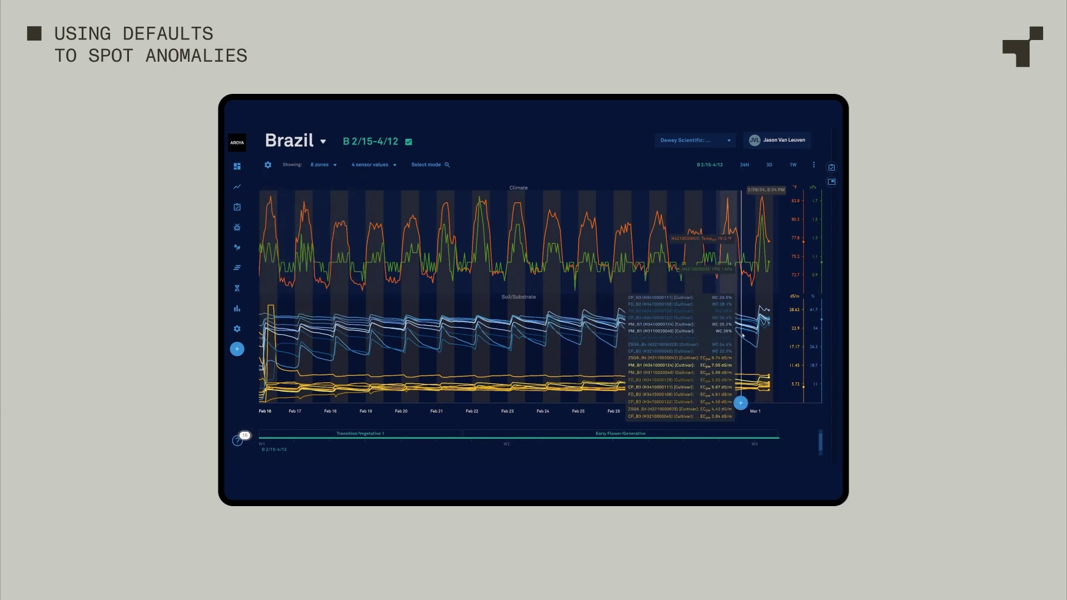
- Zoom the graphs in to Feb 29 and hide the pore water EC values, keeping water content in the substrate graph
{"action": "left_click", "coordinate": [742, 334]}
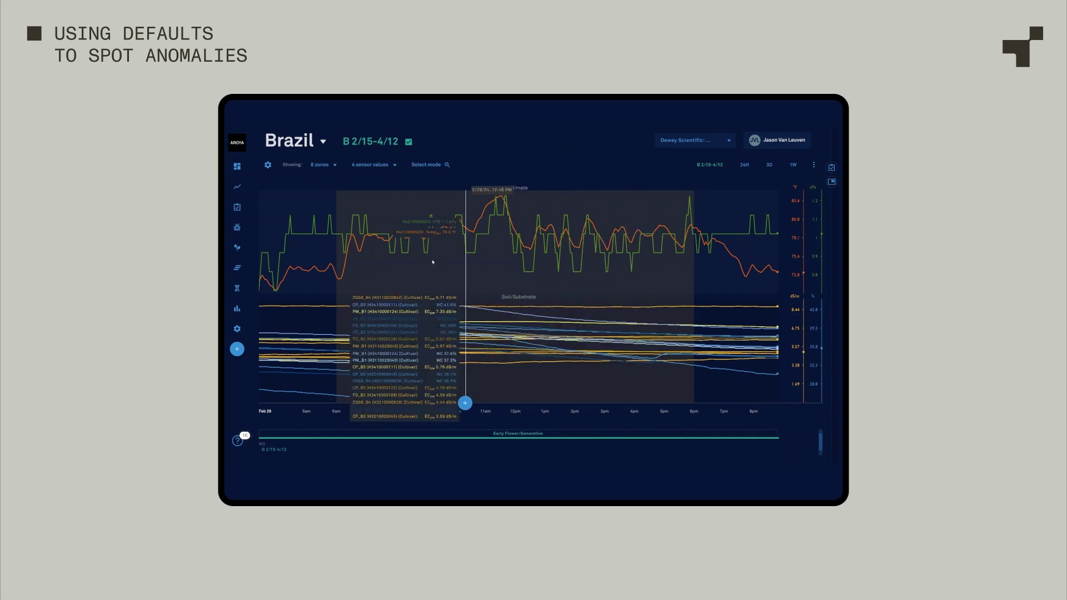
{"action": "left_click", "coordinate": [372, 164]}
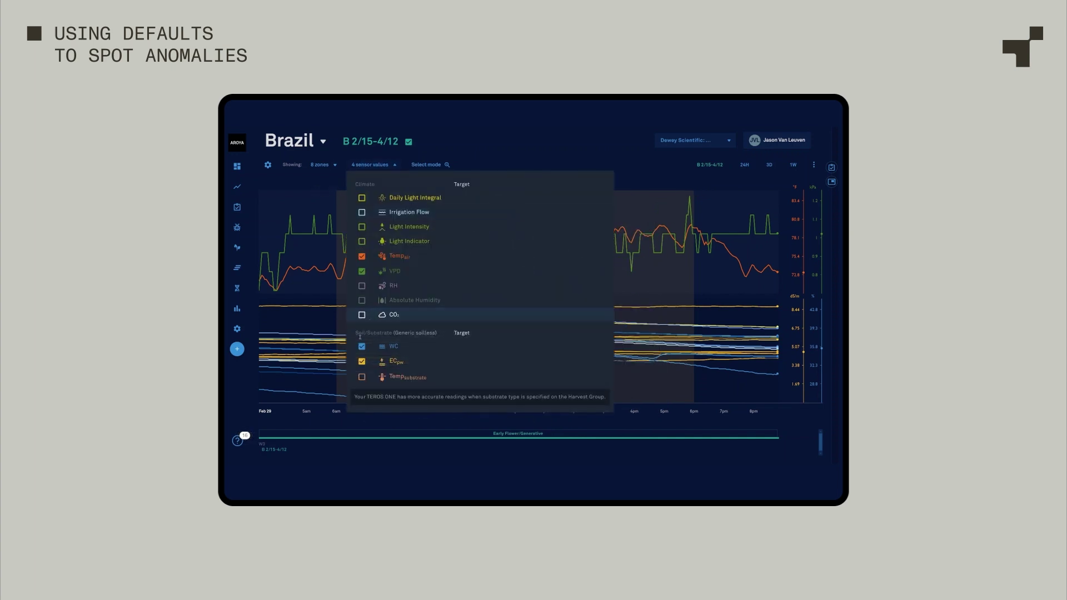
{"action": "left_click", "coordinate": [362, 361]}
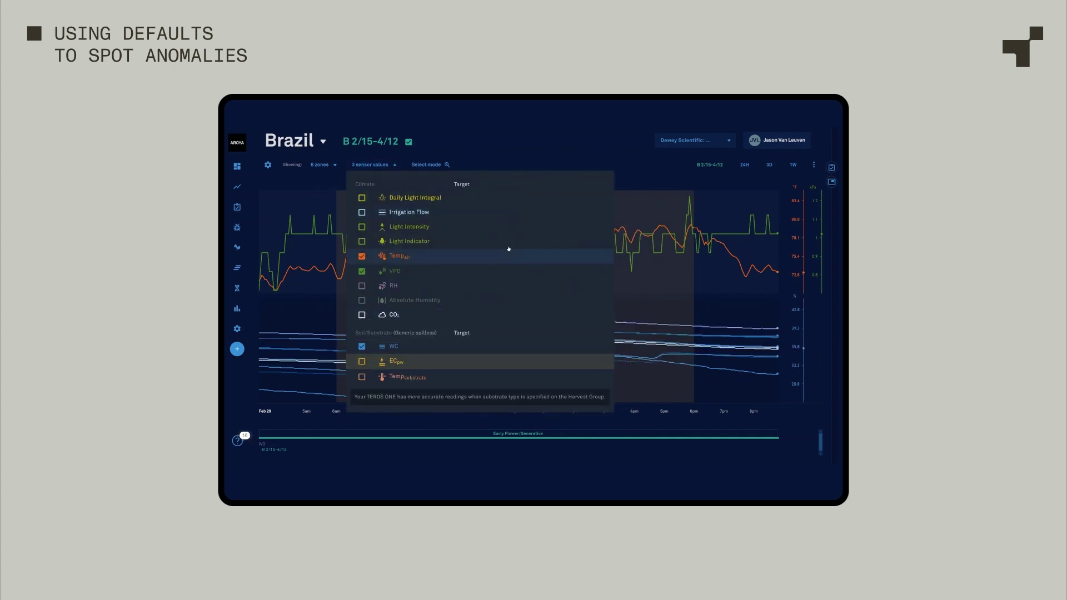
{"action": "left_click", "coordinate": [565, 164]}
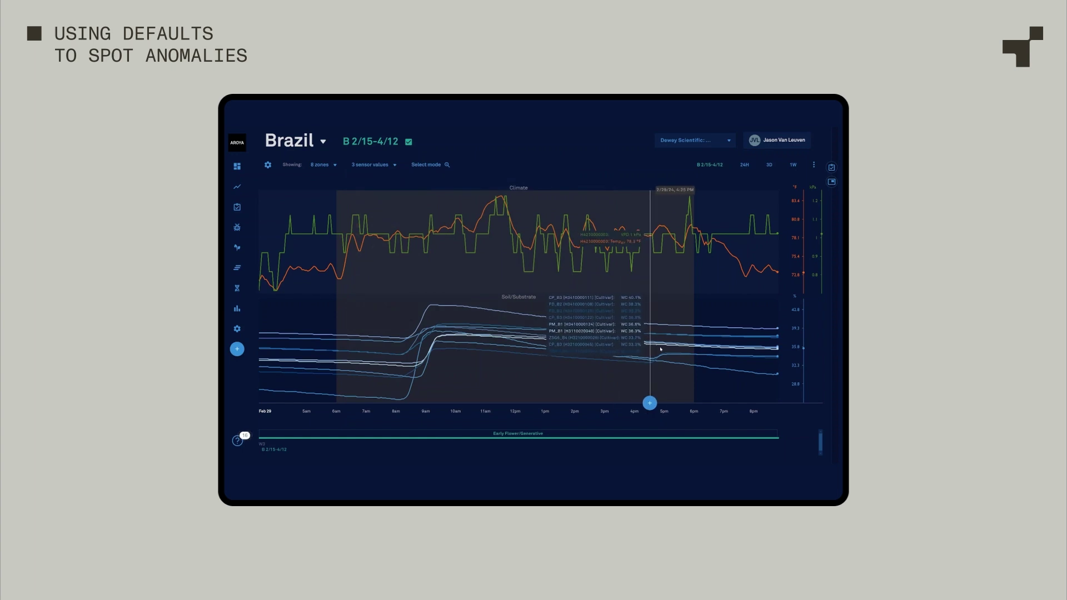